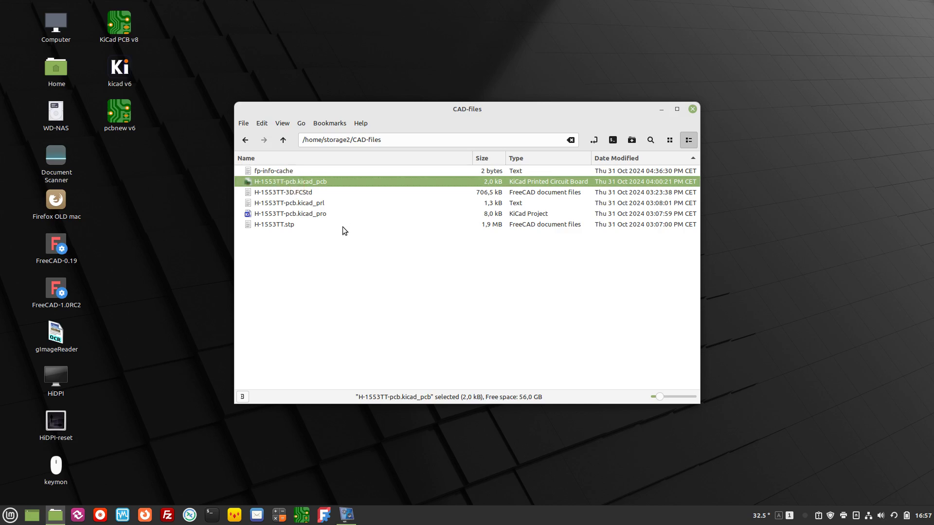
Open H-1553TT-pcb.kicad_pcb from the CAD-files folder in KiCad's PCB Editor
{"action": "double_click", "coordinate": [303, 183]}
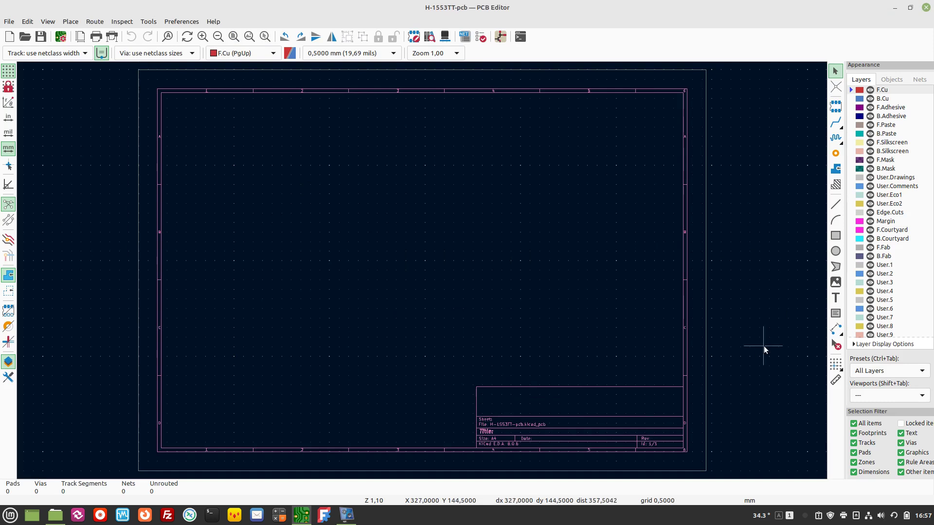
Place the board's grid origin at X 50, Y 150, save the board, and close the editor
{"action": "left_click", "coordinate": [836, 368]}
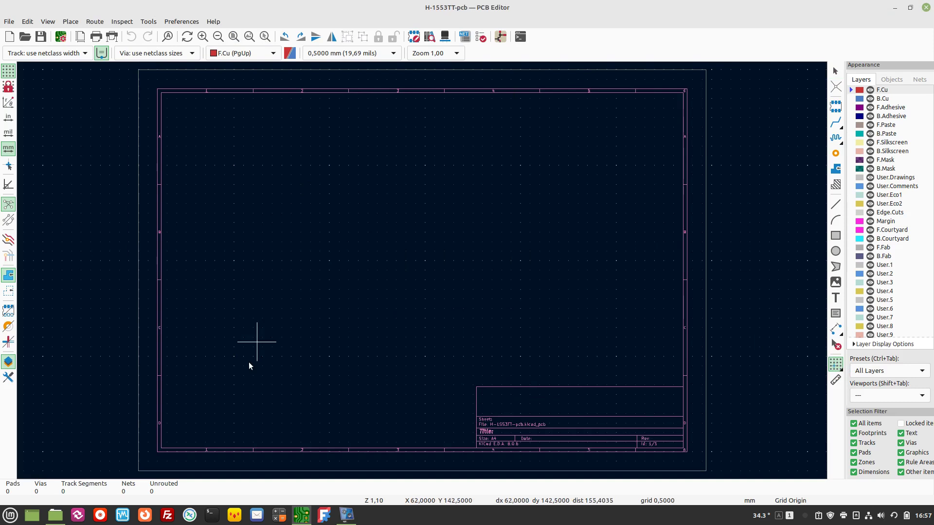
{"action": "scroll", "coordinate": [234, 356], "scroll_direction": "up", "scroll_amount": 3}
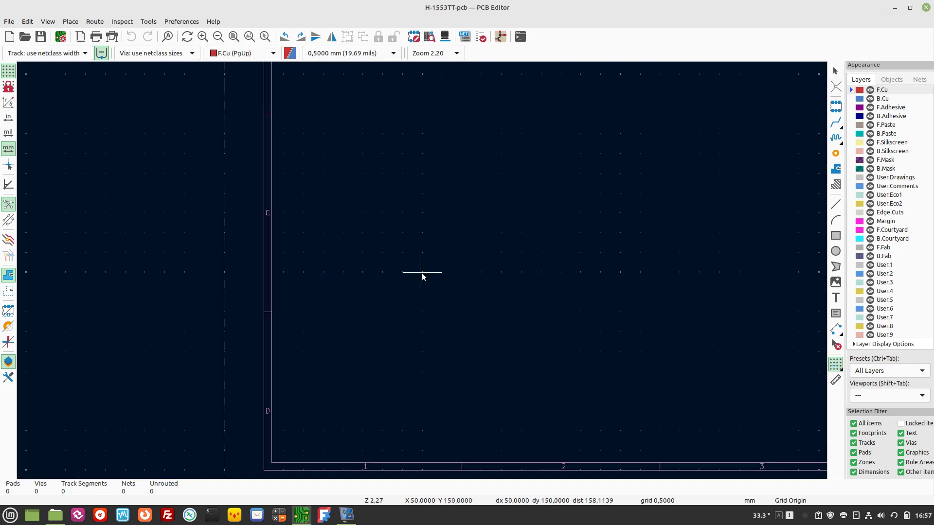
{"action": "left_click", "coordinate": [422, 272]}
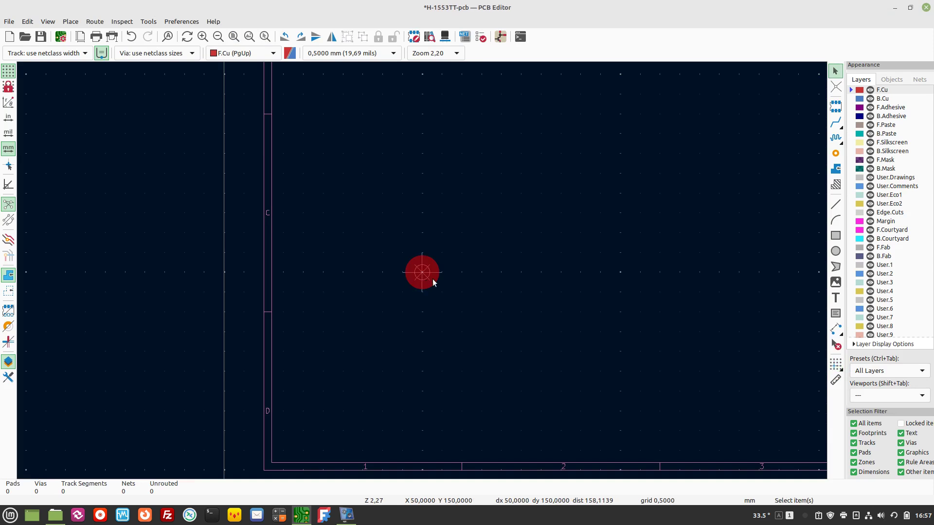
{"action": "left_click", "coordinate": [40, 37]}
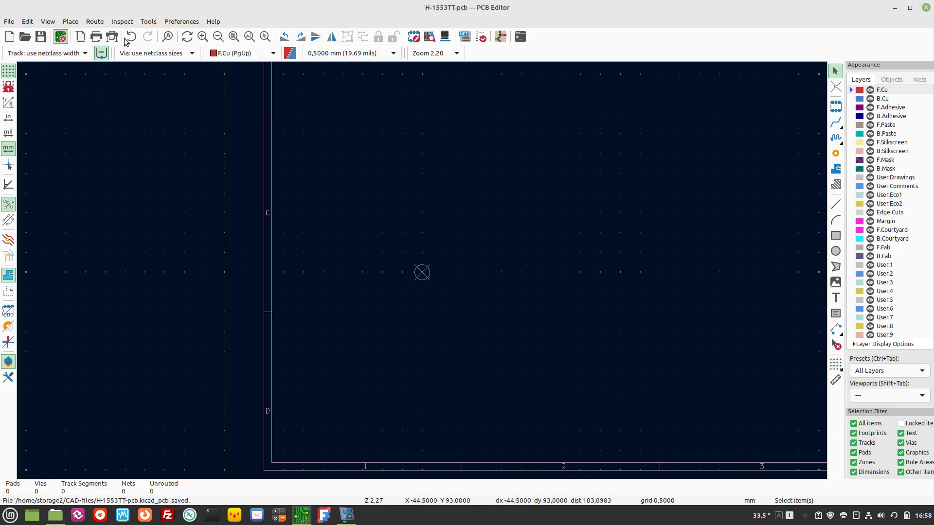
{"action": "left_click", "coordinate": [925, 8]}
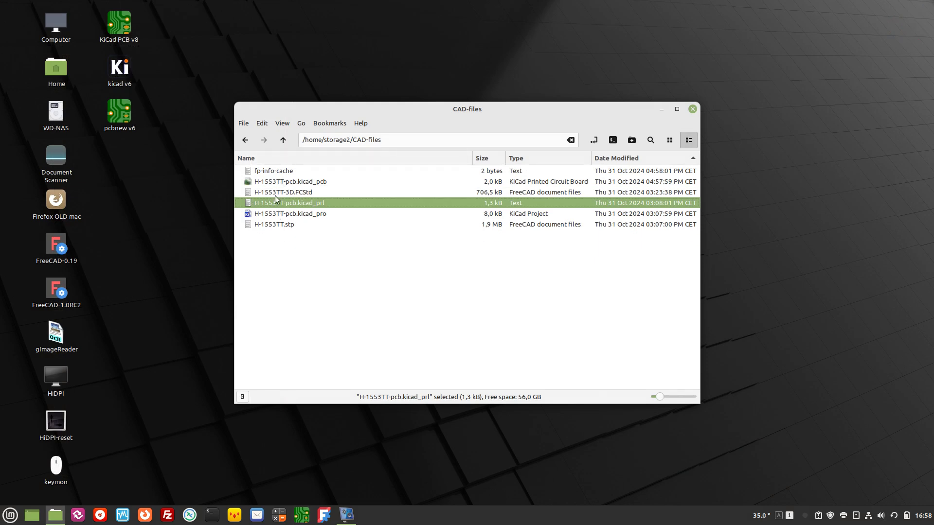
Open the H-1553TT.stp enclosure model from CAD-files in FreeCAD 1.0RC2
{"action": "left_click", "coordinate": [267, 225]}
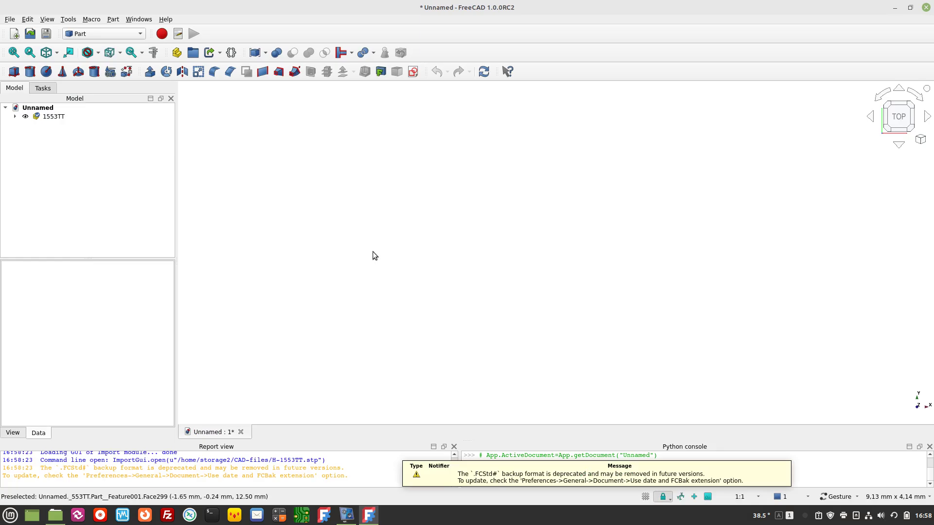
Fit the view and Transform the 1553TT assembly by 90° about Z so it lies horizontally
{"action": "left_click", "coordinate": [16, 21]}
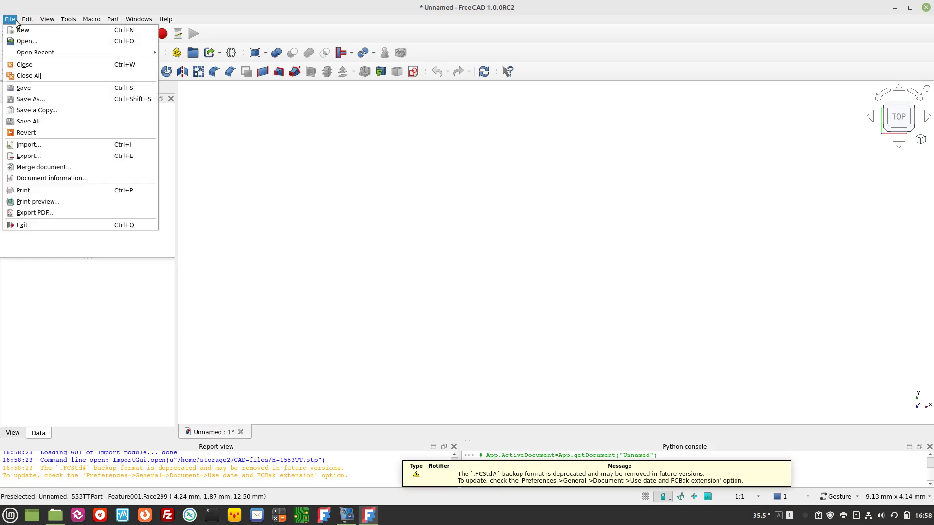
{"action": "left_click", "coordinate": [169, 5]}
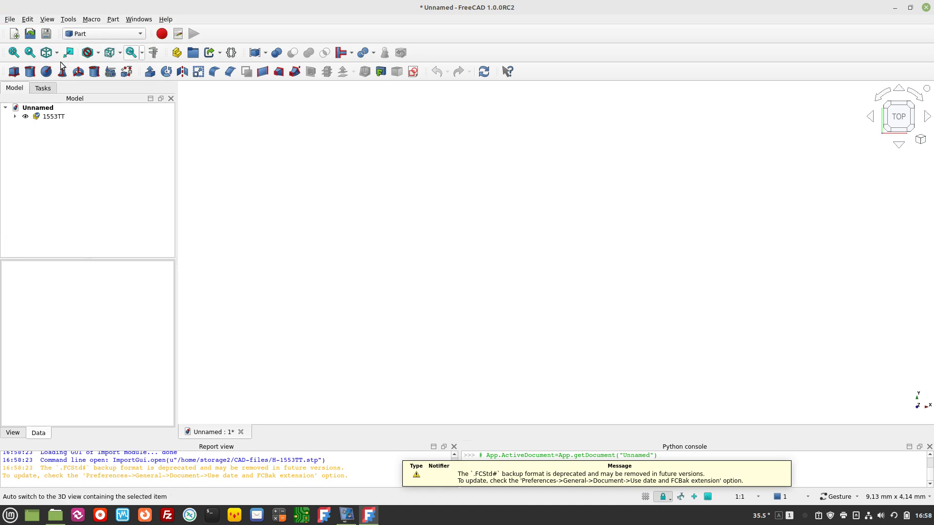
{"action": "left_click", "coordinate": [13, 53]}
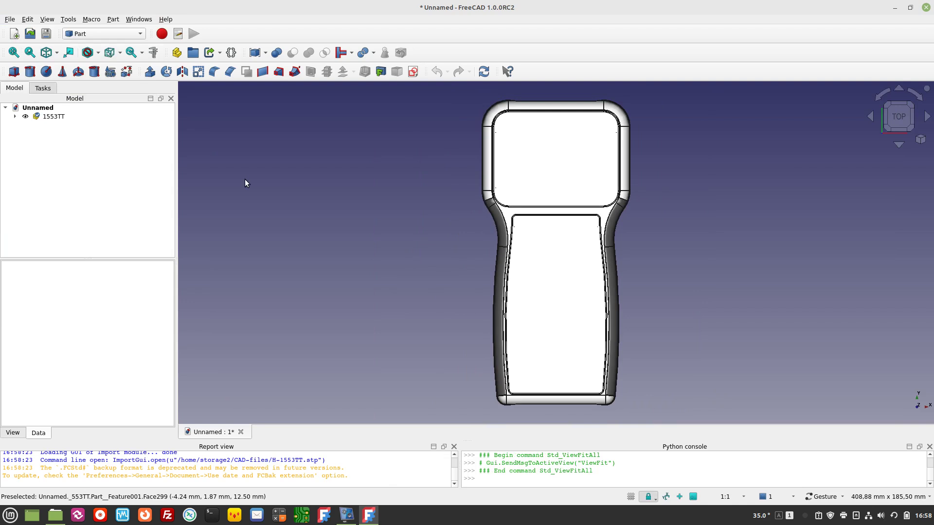
{"action": "left_click", "coordinate": [57, 116]}
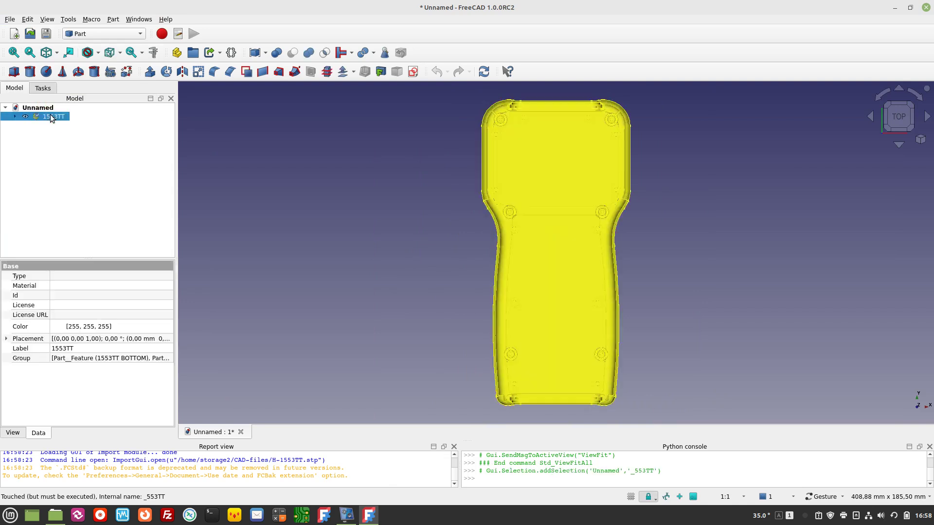
{"action": "right_click", "coordinate": [51, 116]}
{"action": "left_click", "coordinate": [68, 132]}
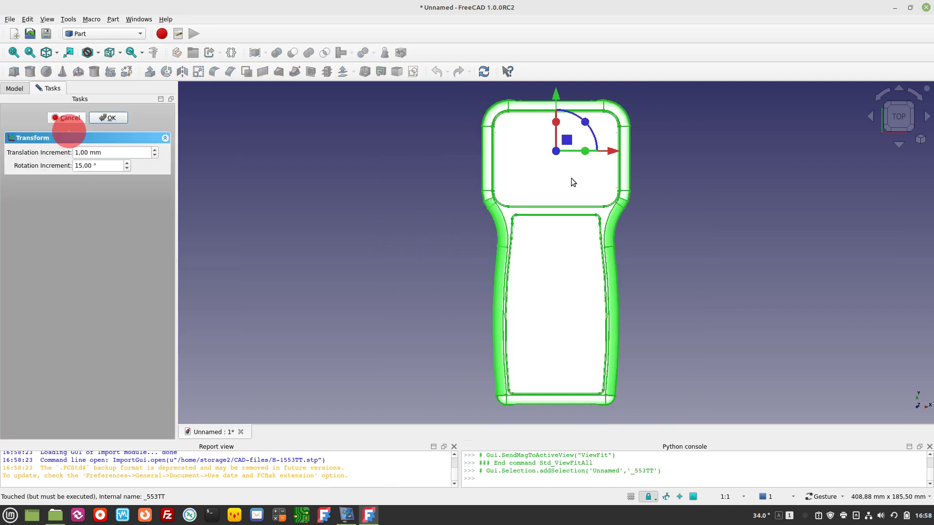
{"action": "left_click_drag", "start_coordinate": [587, 122], "coordinate": [520, 108]}
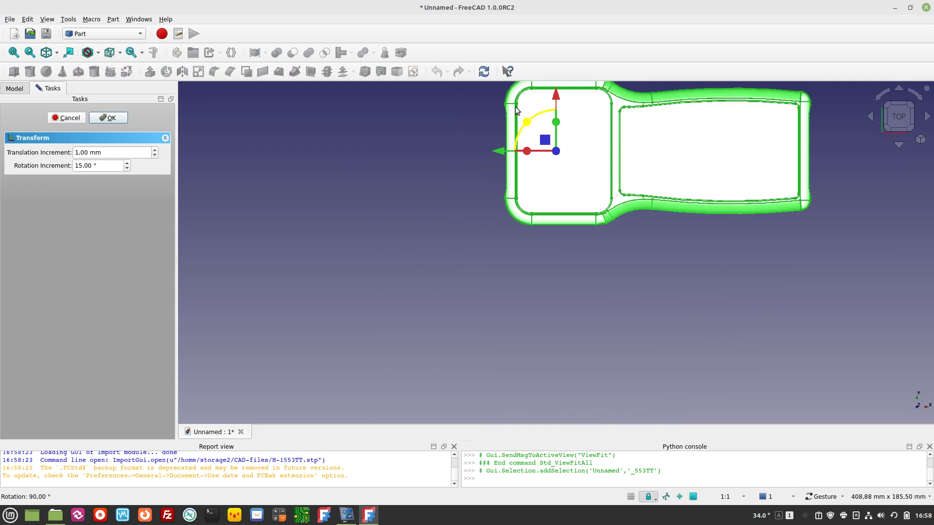
{"action": "left_click", "coordinate": [114, 118]}
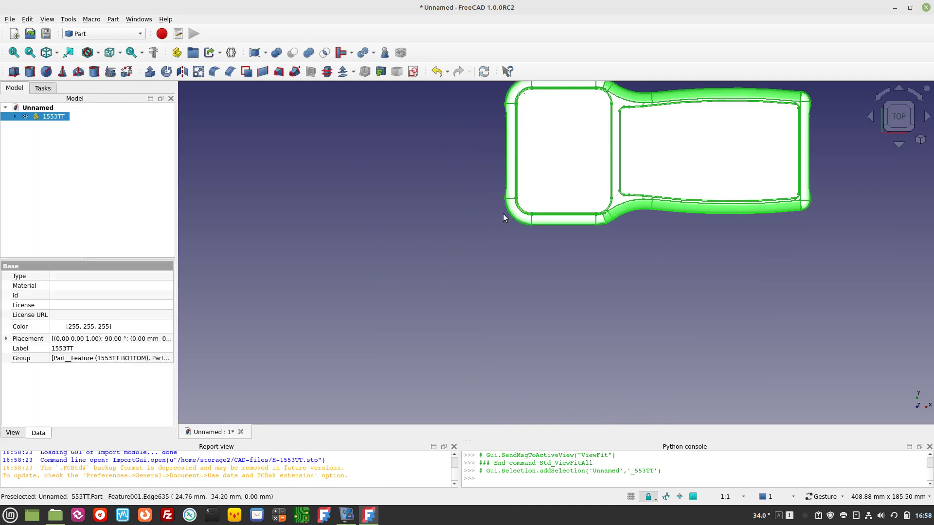
Hide the 1553TT TOP lid and select a mounting-hole edge on the 1553TT PCB
{"action": "left_click", "coordinate": [550, 147]}
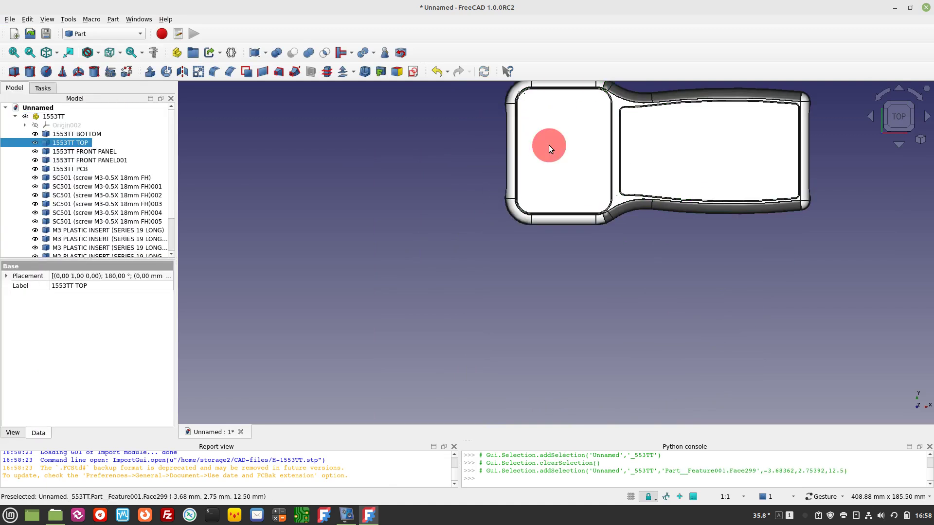
{"action": "key", "text": "space"}
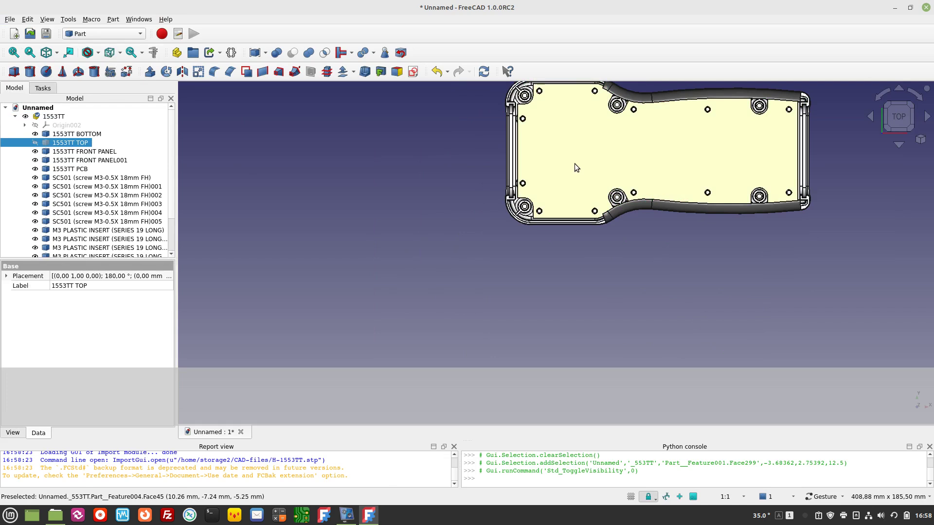
{"action": "scroll", "coordinate": [529, 217], "scroll_direction": "up", "scroll_amount": 5}
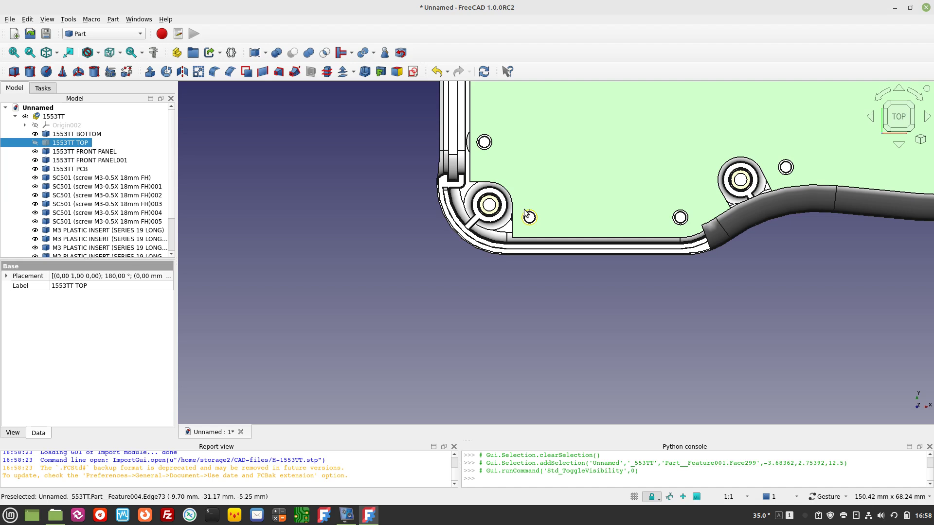
{"action": "left_click", "coordinate": [526, 212]}
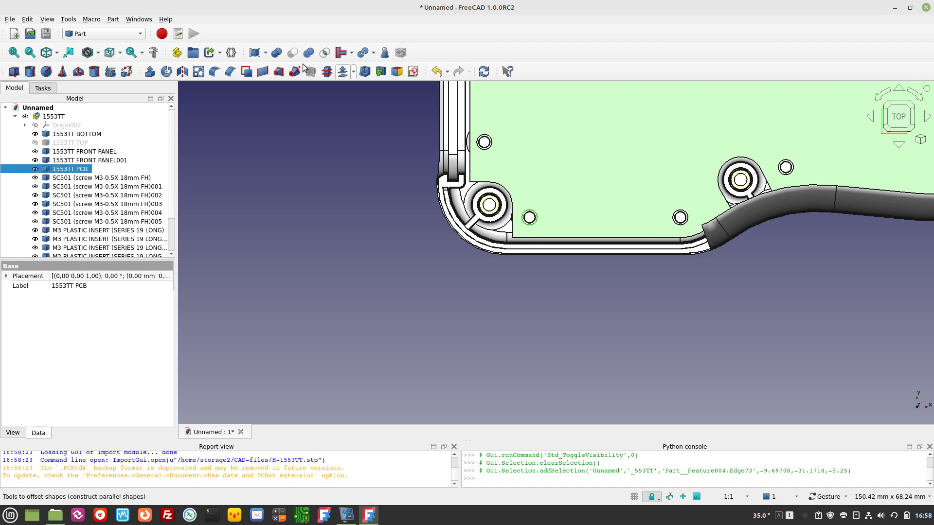
In KiCadStepUp, use the Aligner on point to move the selected hole to the origin
{"action": "left_click", "coordinate": [105, 34]}
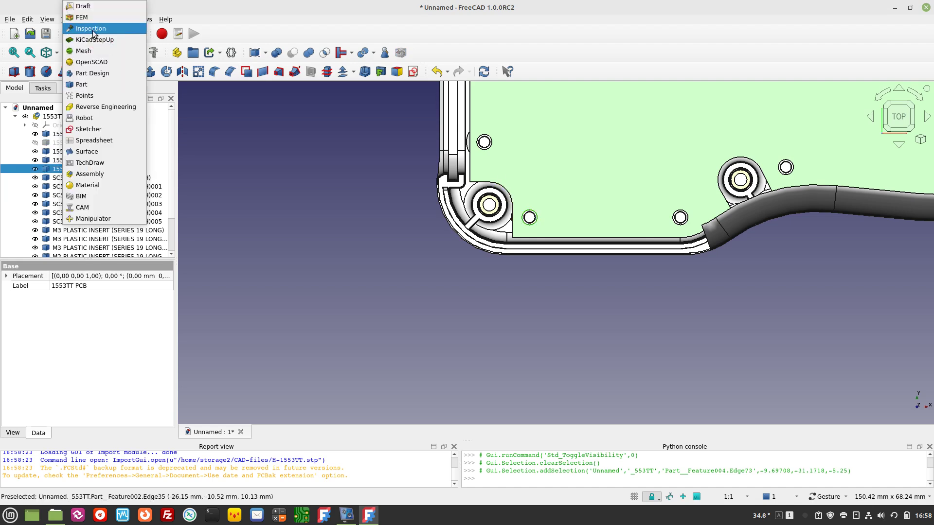
{"action": "left_click", "coordinate": [93, 40]}
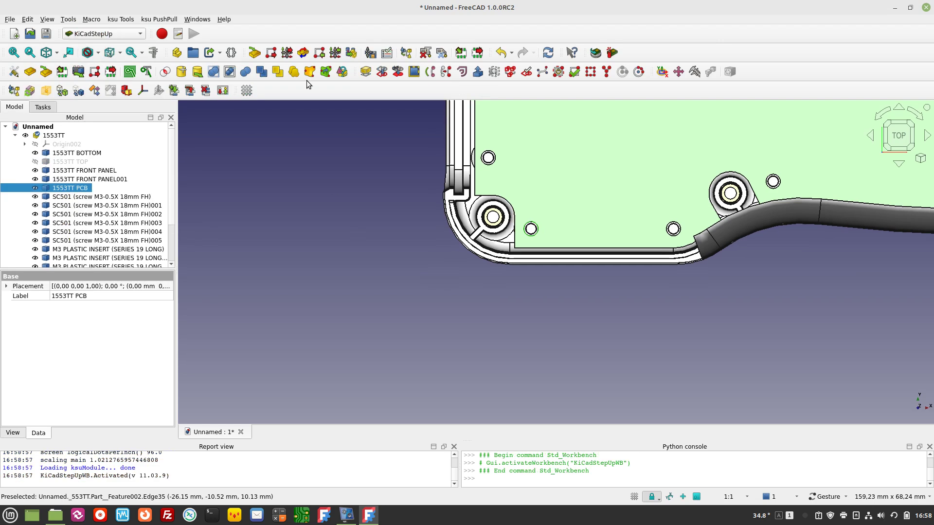
{"action": "left_click", "coordinate": [661, 73]}
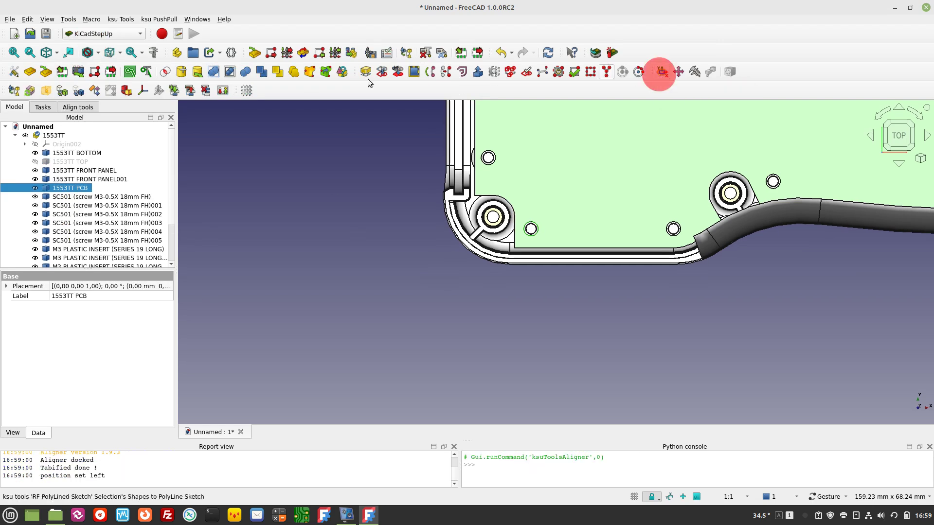
{"action": "left_click", "coordinate": [76, 108]}
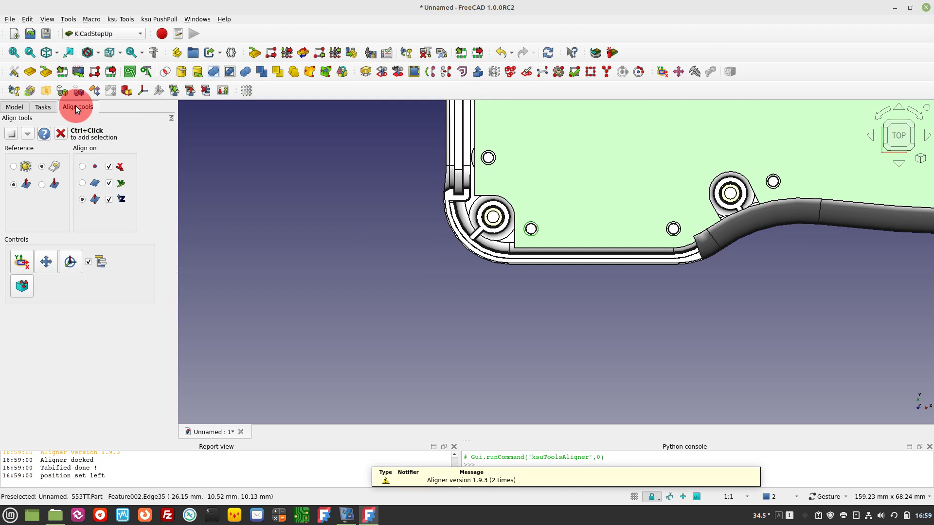
{"action": "left_click", "coordinate": [83, 167]}
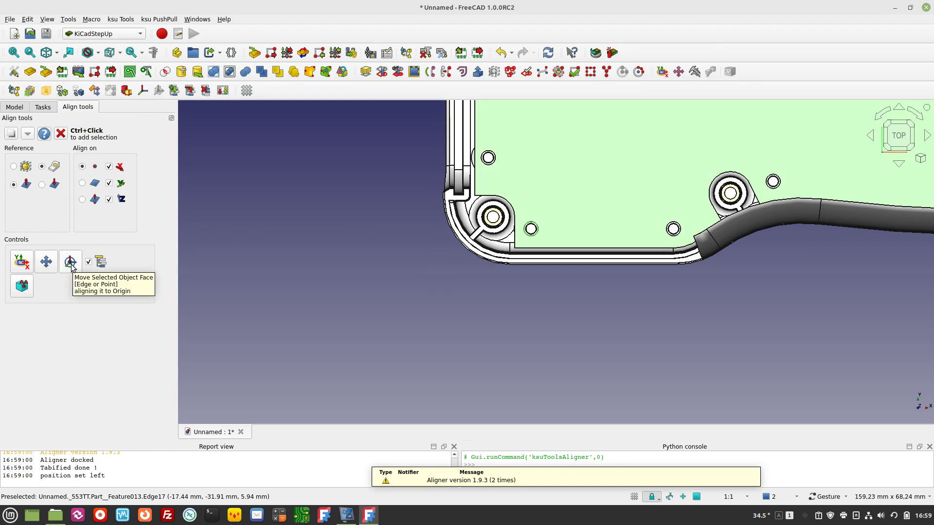
{"action": "left_click", "coordinate": [70, 263]}
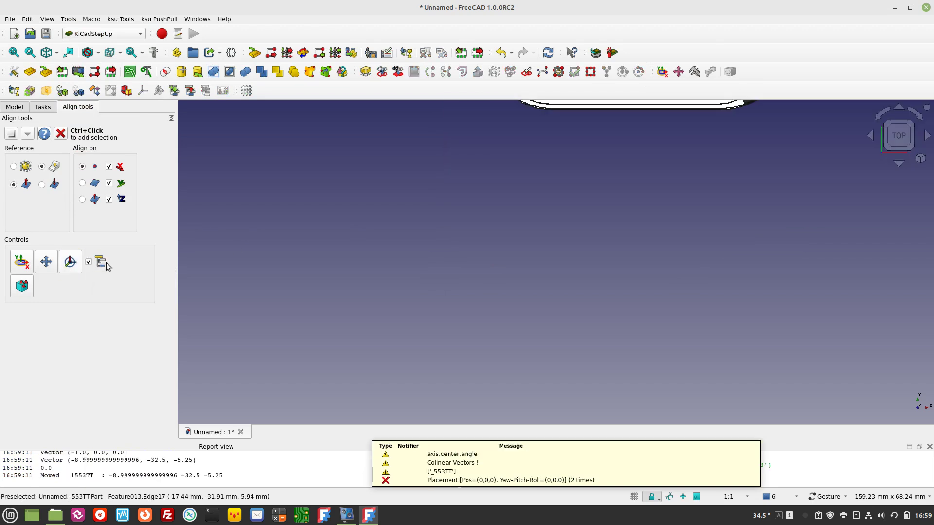
{"action": "left_click", "coordinate": [13, 53]}
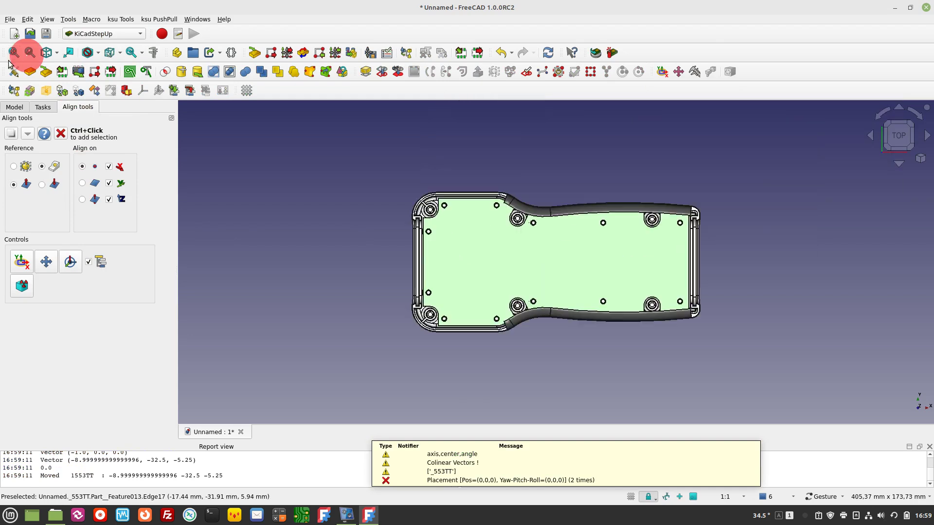
Show the origin axis cross and reset the 1553TT assembly's placement to zero
{"action": "left_click", "coordinate": [49, 19]}
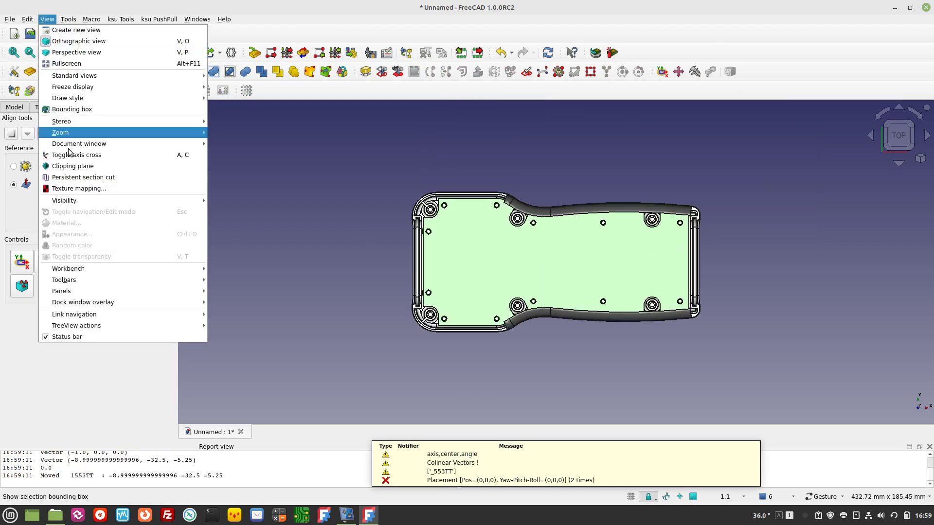
{"action": "left_click", "coordinate": [70, 158]}
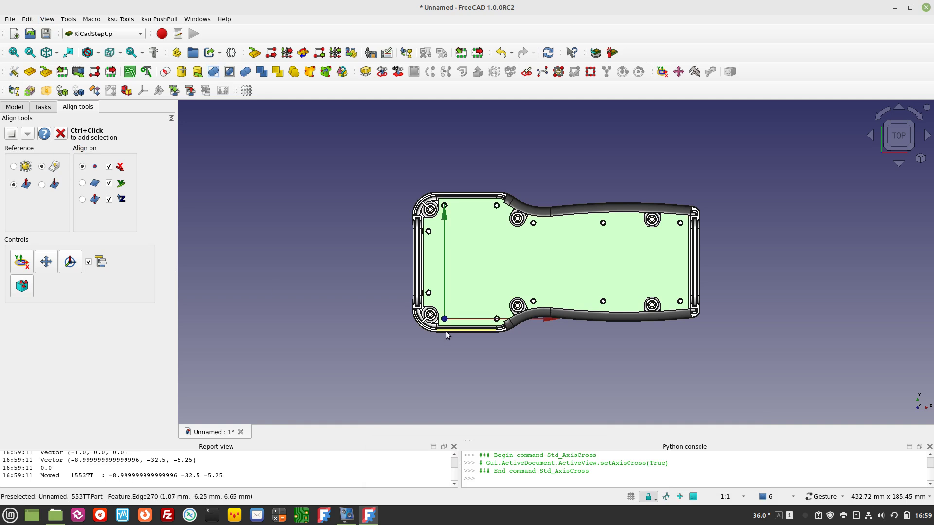
{"action": "left_click", "coordinate": [23, 105]}
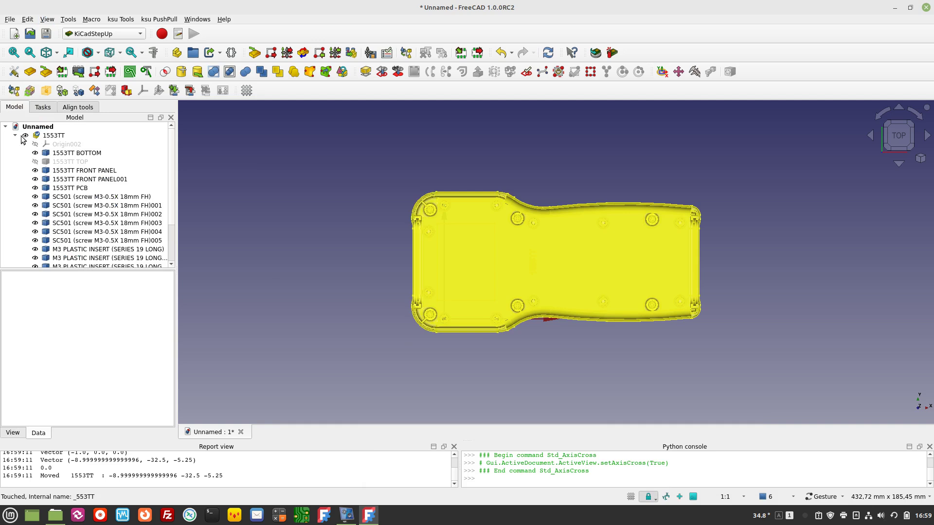
{"action": "left_click", "coordinate": [15, 135]}
{"action": "left_click", "coordinate": [54, 136]}
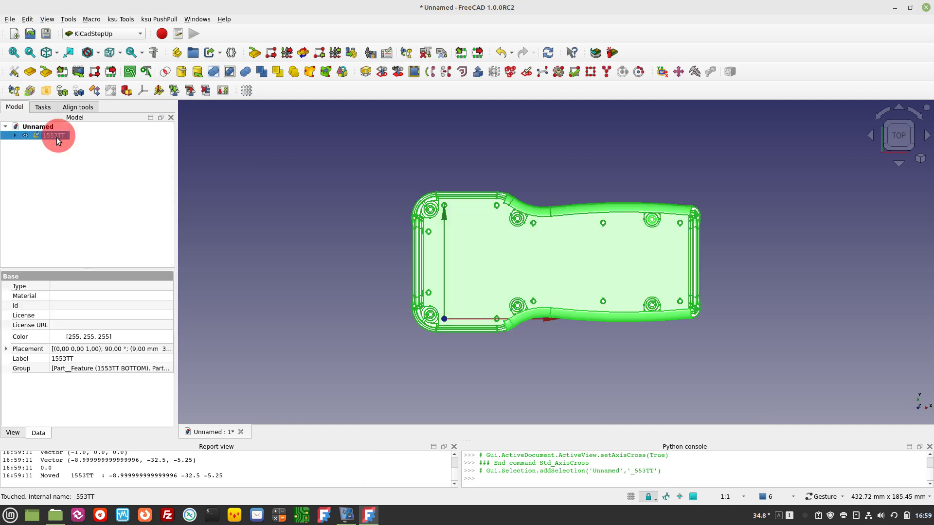
{"action": "left_click", "coordinate": [159, 92]}
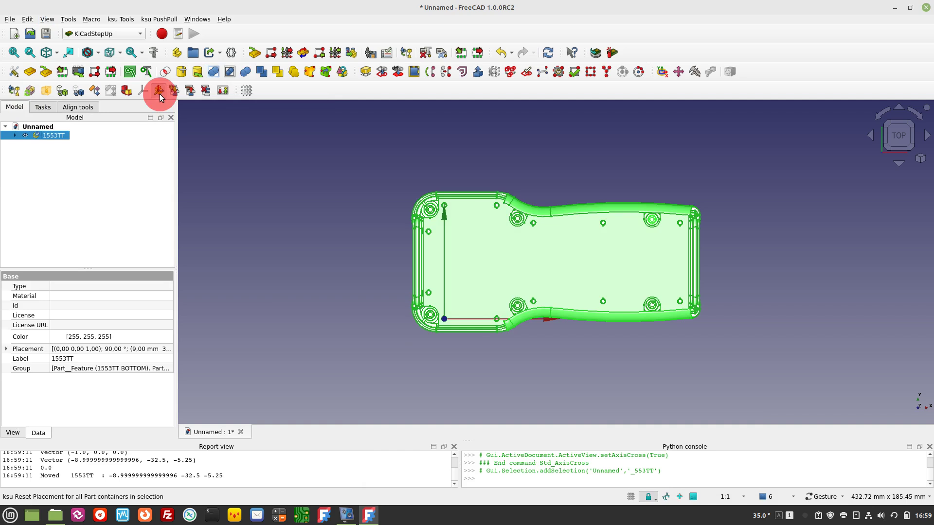
Expand the 1553TT assembly and select the enclosure's PCB face
{"action": "left_click", "coordinate": [15, 136]}
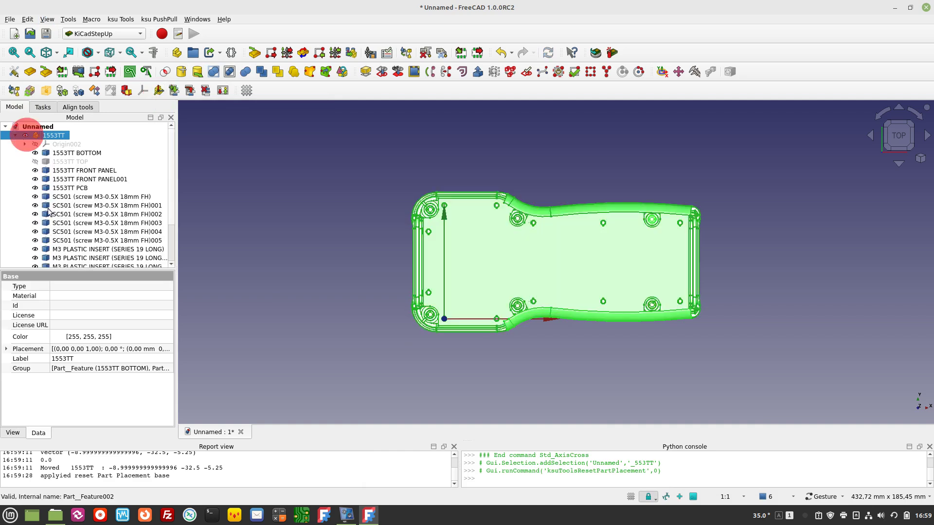
{"action": "left_click", "coordinate": [367, 144]}
{"action": "left_click", "coordinate": [498, 274]}
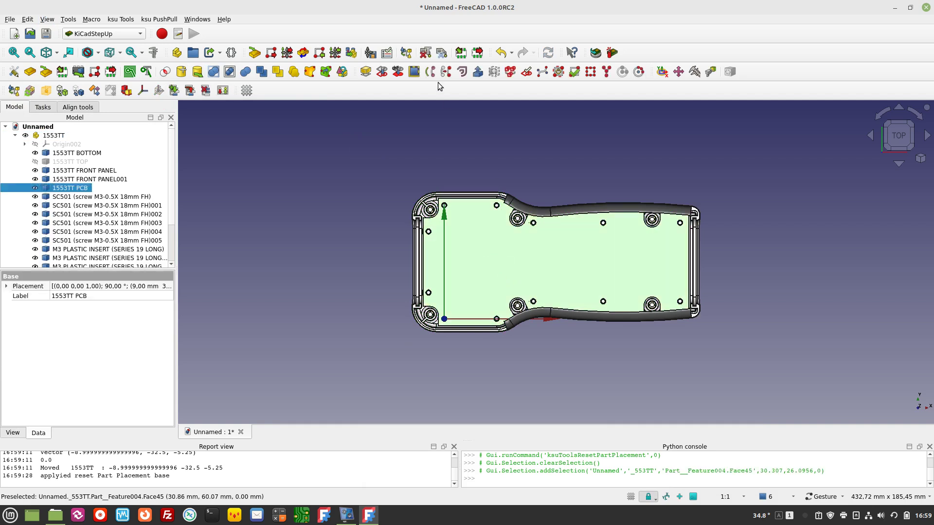
Convert the PCB face edges to Sketch_converted, hide 1553TT, and select the sketch
{"action": "left_click", "coordinate": [432, 76]}
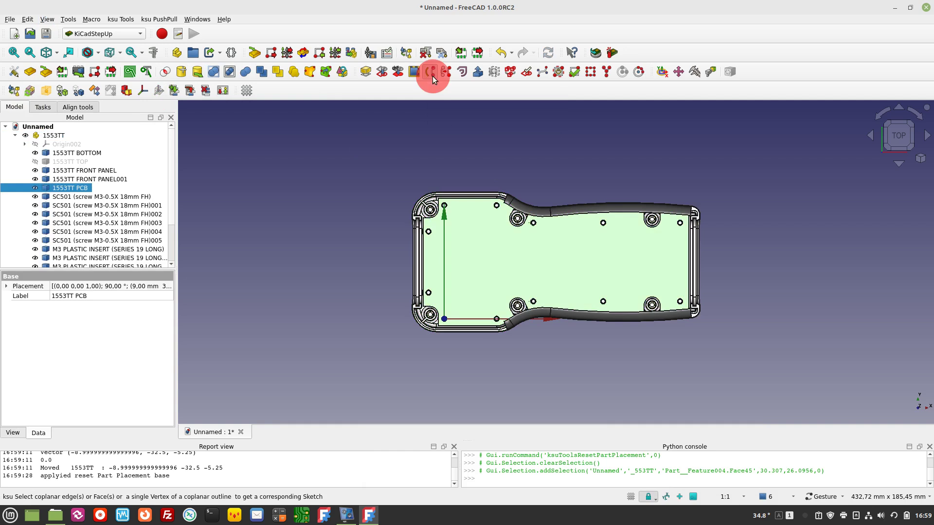
{"action": "scroll", "coordinate": [54, 205], "scroll_direction": "up", "scroll_amount": 3}
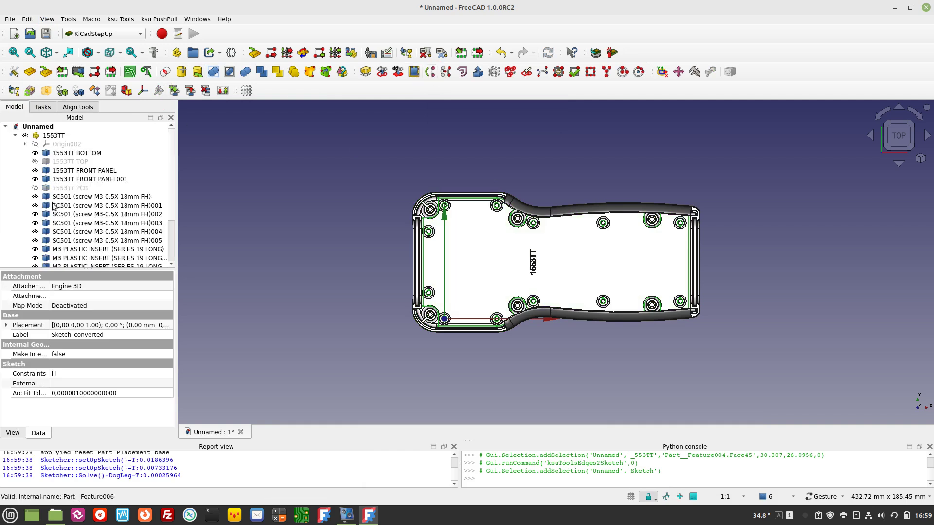
{"action": "left_click", "coordinate": [24, 136]}
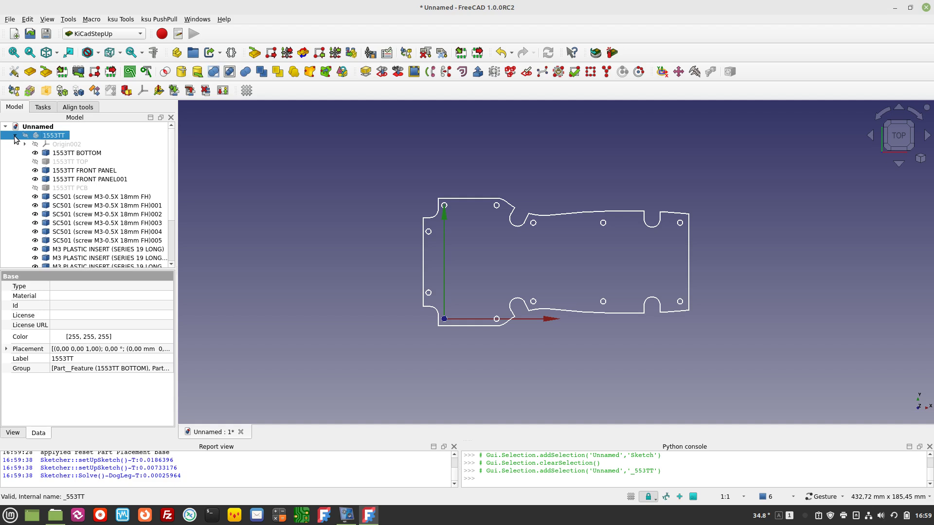
{"action": "left_click", "coordinate": [15, 136]}
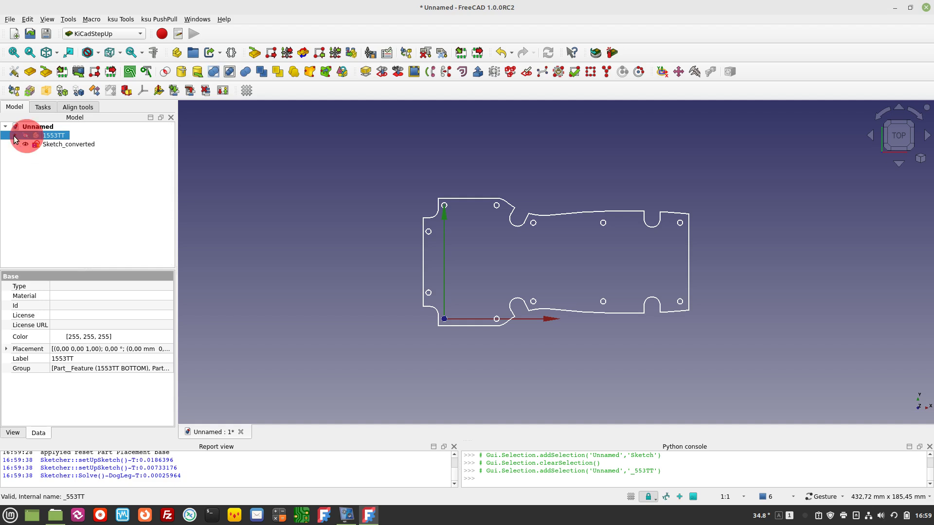
{"action": "left_click", "coordinate": [63, 144]}
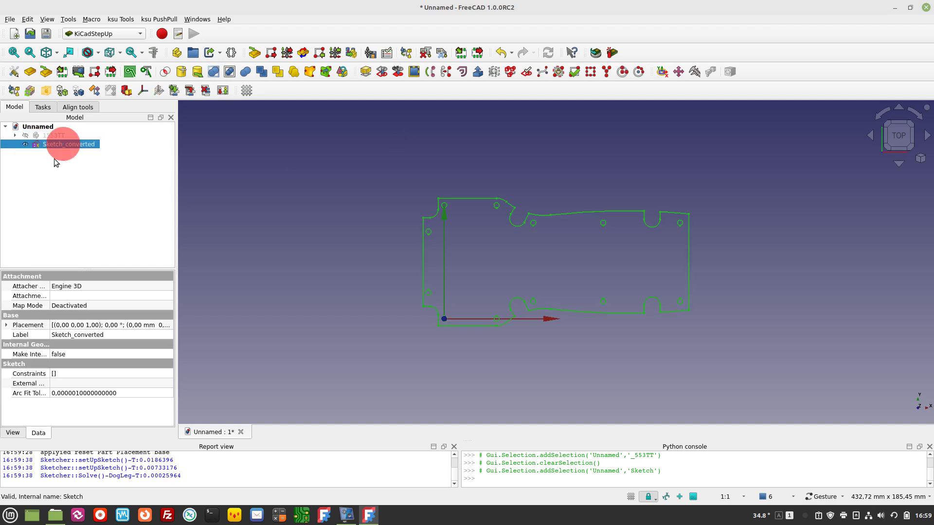
Push the outline sketch to the Edge.Cuts layer with 0.16 line width
{"action": "left_click", "coordinate": [93, 75]}
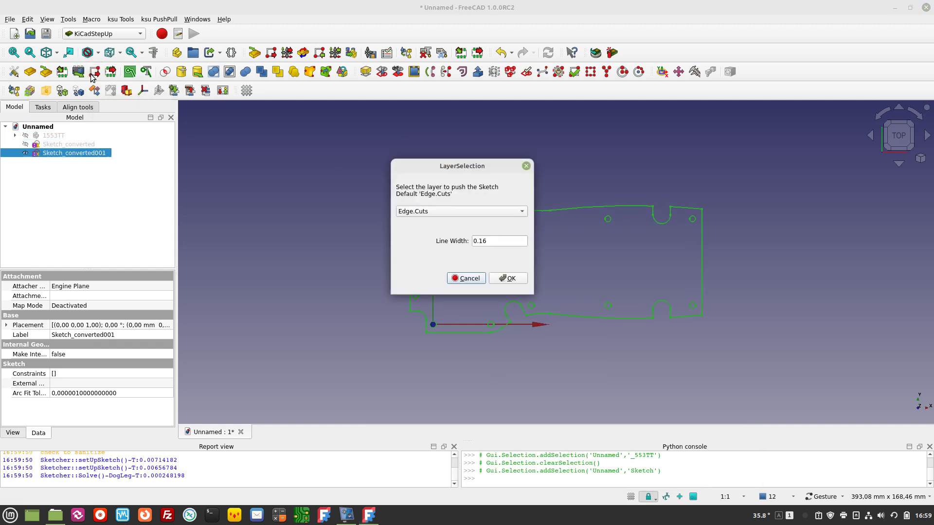
{"action": "left_click", "coordinate": [421, 212]}
{"action": "left_click", "coordinate": [421, 212]}
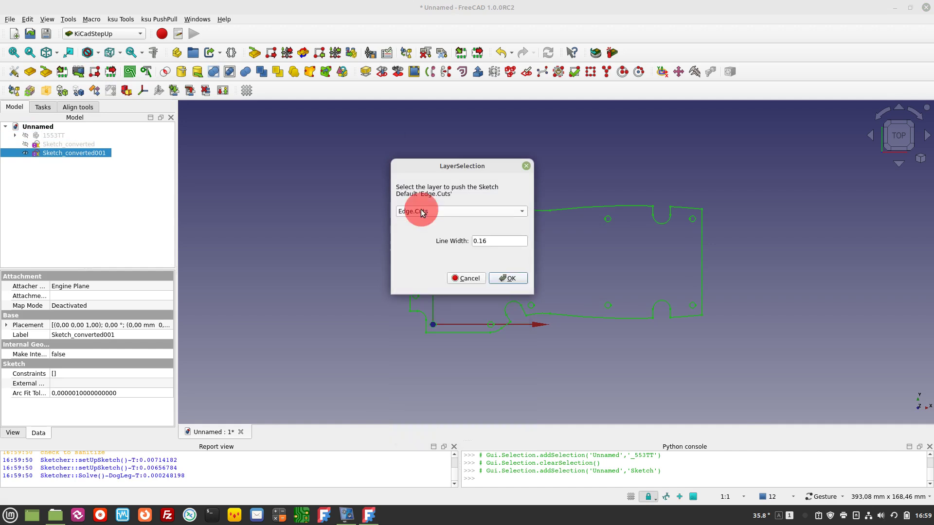
{"action": "left_click", "coordinate": [519, 279]}
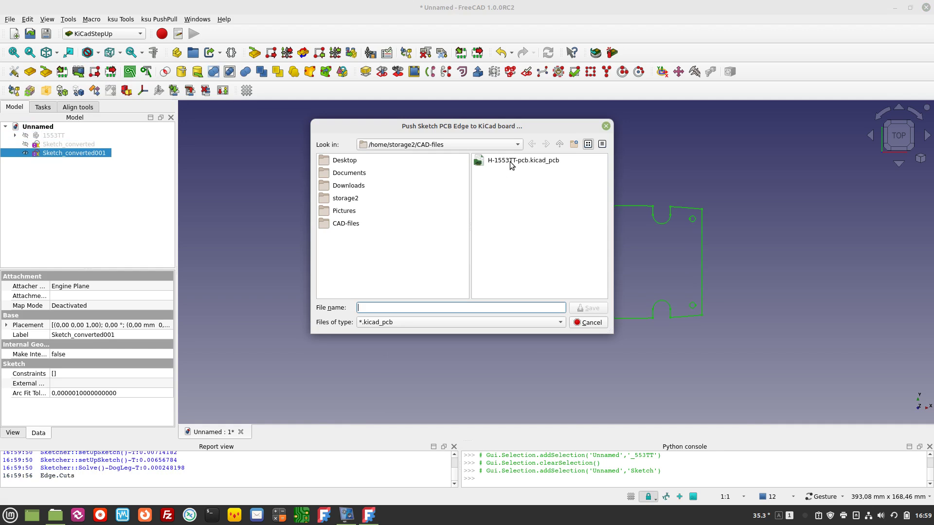
Overwrite H-1553TT-pcb.kicad_pcb with the outline and dismiss the Info and Warning messages
{"action": "double_click", "coordinate": [511, 165]}
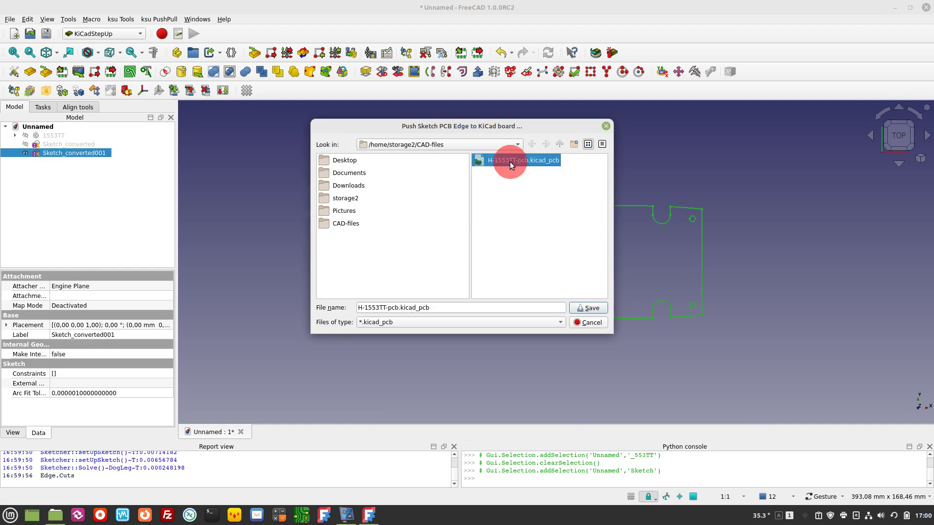
{"action": "left_click", "coordinate": [519, 232]}
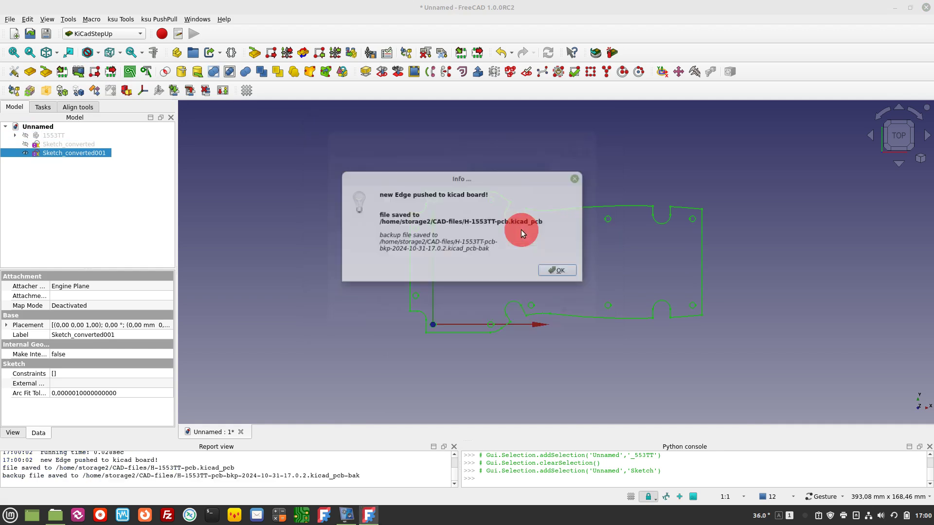
{"action": "left_click", "coordinate": [559, 271]}
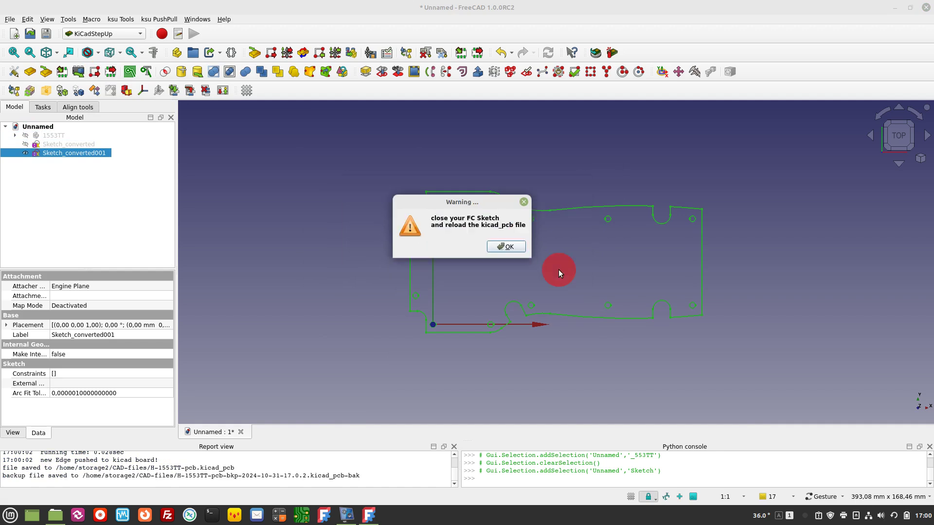
{"action": "left_click", "coordinate": [503, 250]}
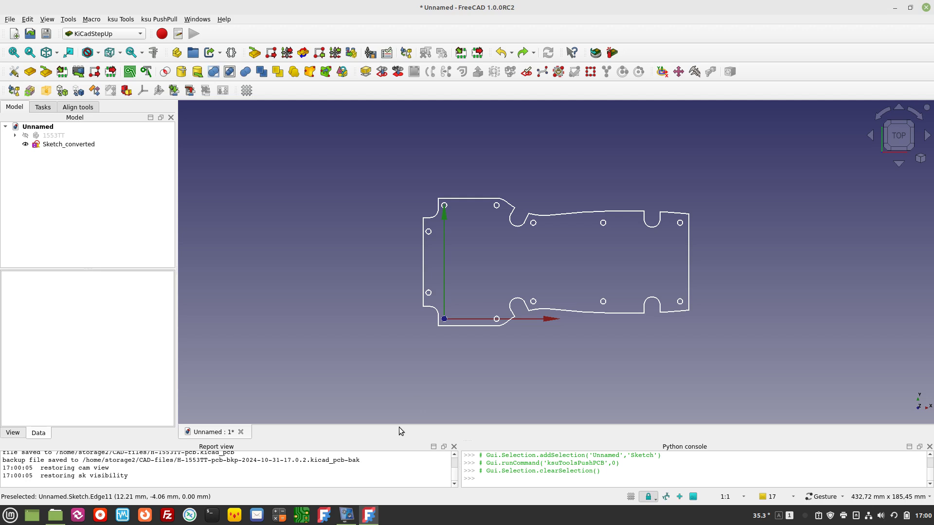
{"action": "left_click", "coordinate": [301, 515]}
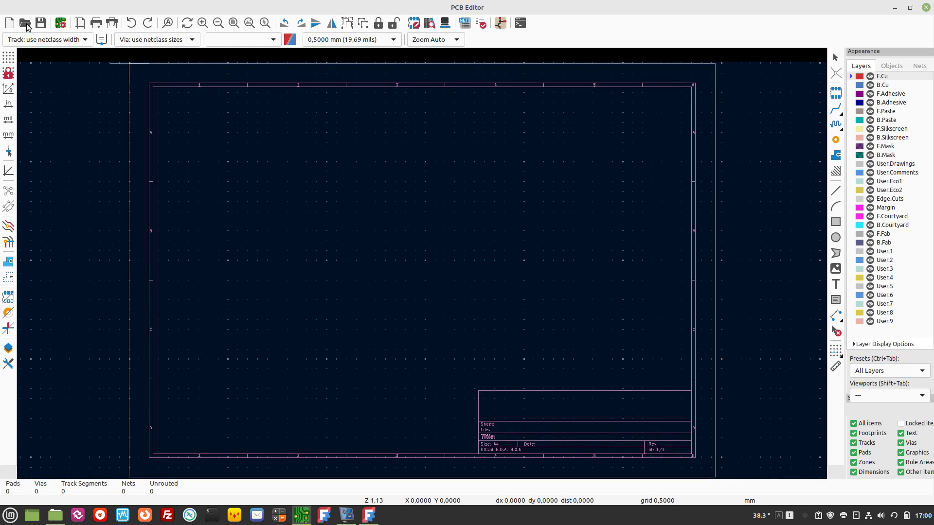
Reload H-1553TT-pcb from Open Recent and zoom out to see the new outline
{"action": "left_click", "coordinate": [9, 21]}
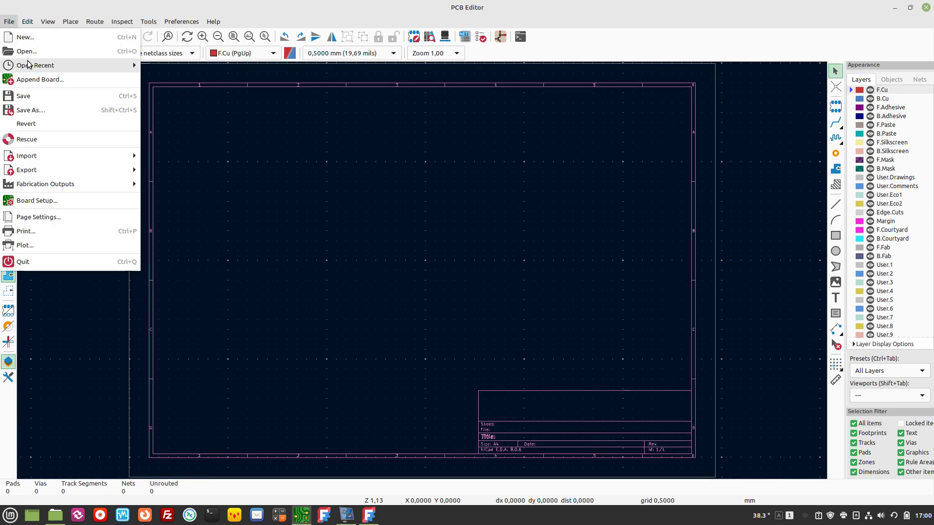
{"action": "mouse_move", "coordinate": [31, 65]}
{"action": "left_click", "coordinate": [184, 67]}
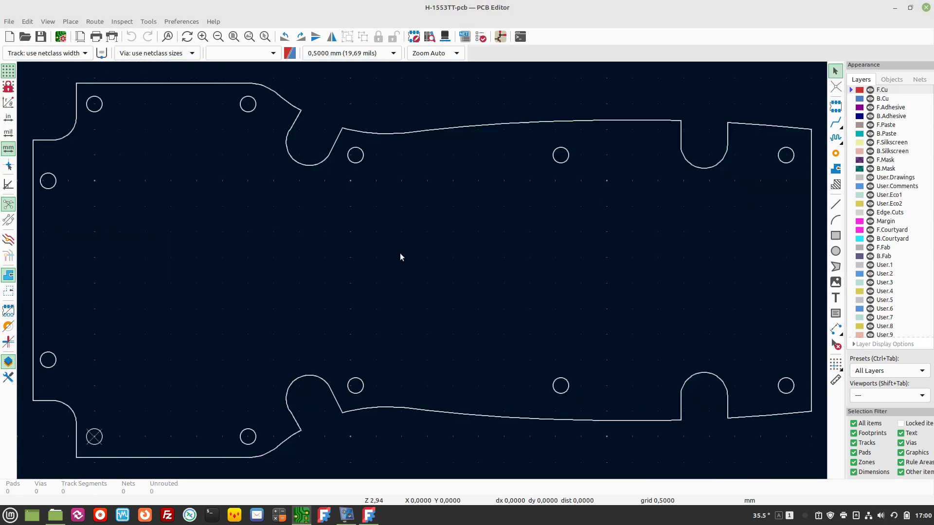
{"action": "scroll", "coordinate": [422, 270], "scroll_direction": "down", "scroll_amount": 2}
{"action": "scroll", "coordinate": [422, 270], "scroll_direction": "down", "scroll_amount": 2}
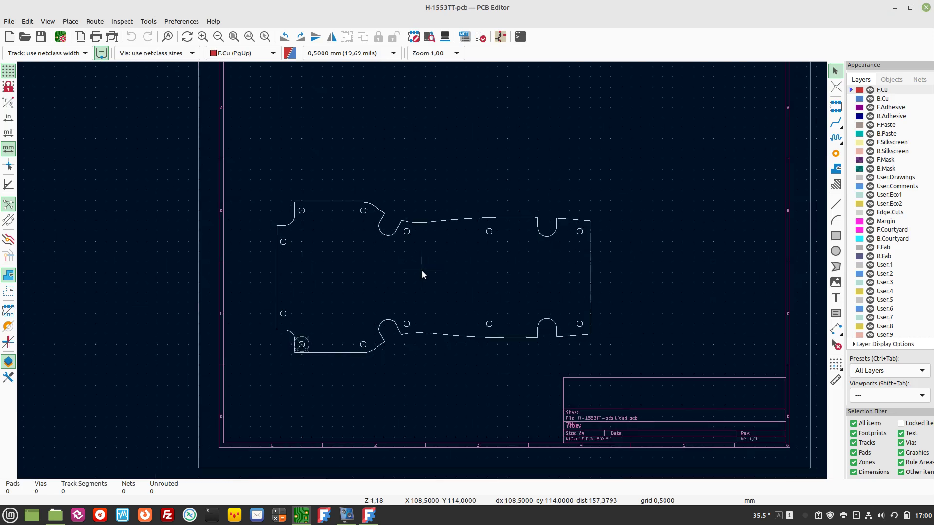
Run the design rules check, confirming 0 errors and 0 warnings
{"action": "left_click", "coordinate": [482, 37]}
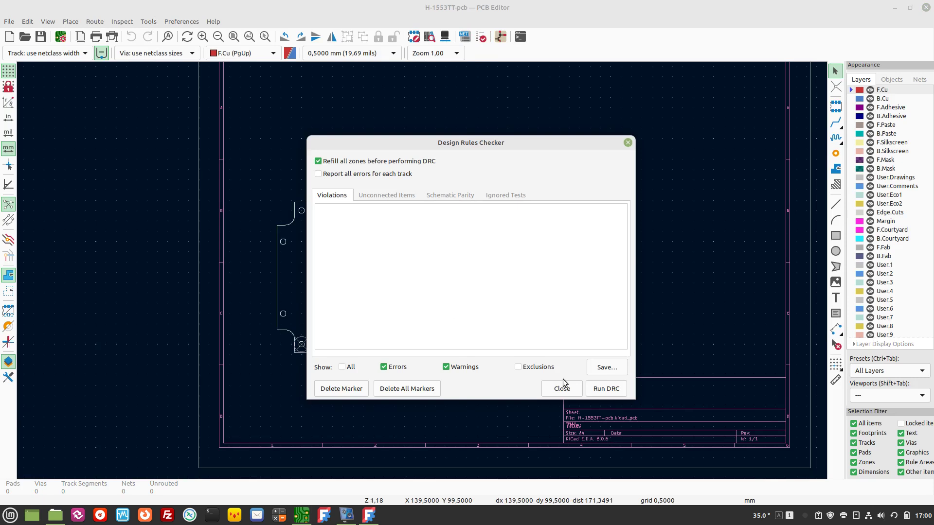
{"action": "left_click", "coordinate": [602, 390]}
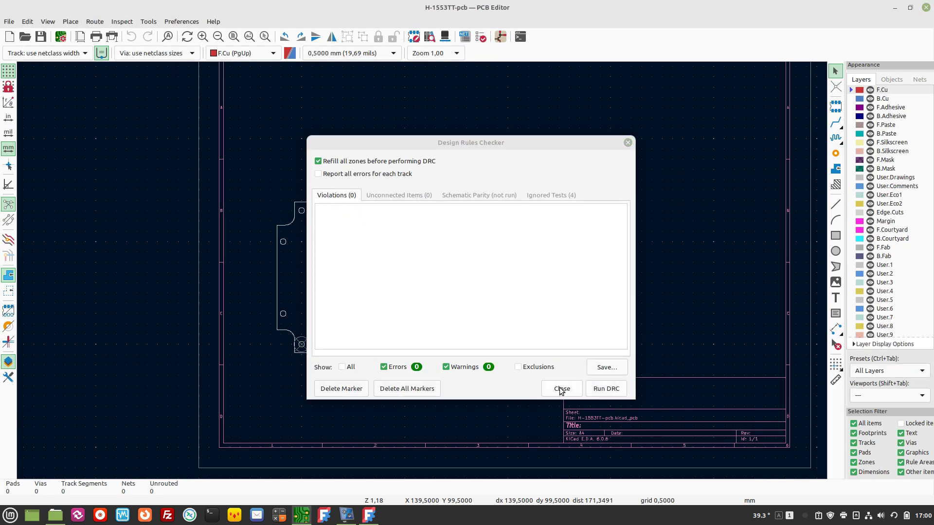
{"action": "left_click", "coordinate": [560, 388]}
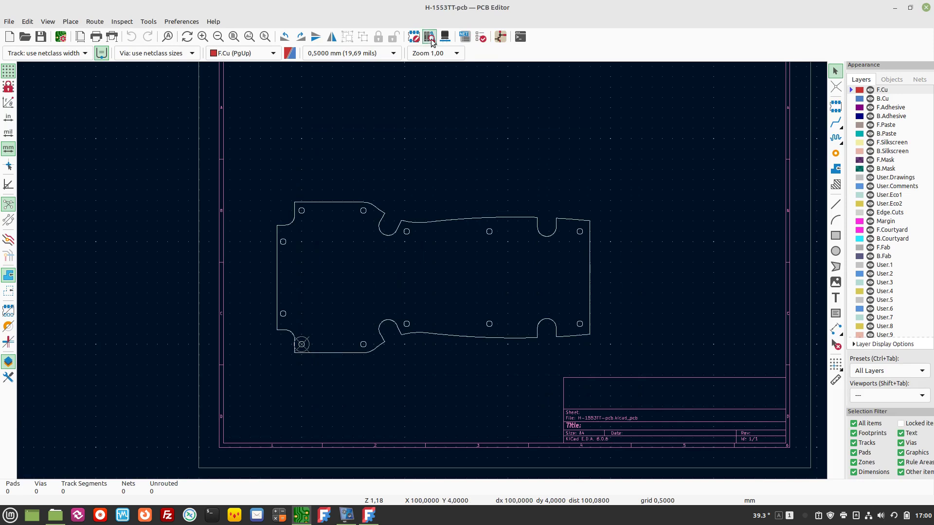
Rotate the board in KiCad's 3D Viewer, then make the 1553TT enclosure visible again in FreeCAD
{"action": "left_click", "coordinate": [446, 37]}
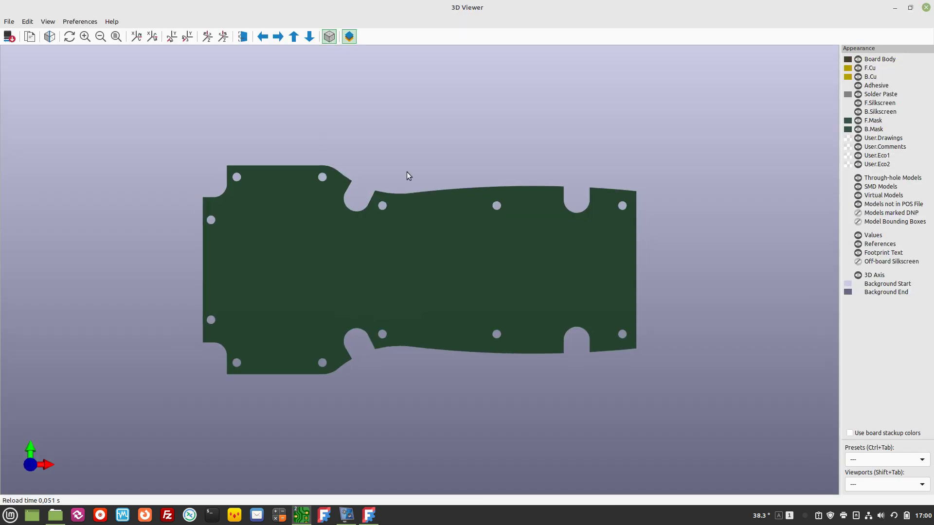
{"action": "left_click_drag", "start_coordinate": [249, 300], "coordinate": [344, 273]}
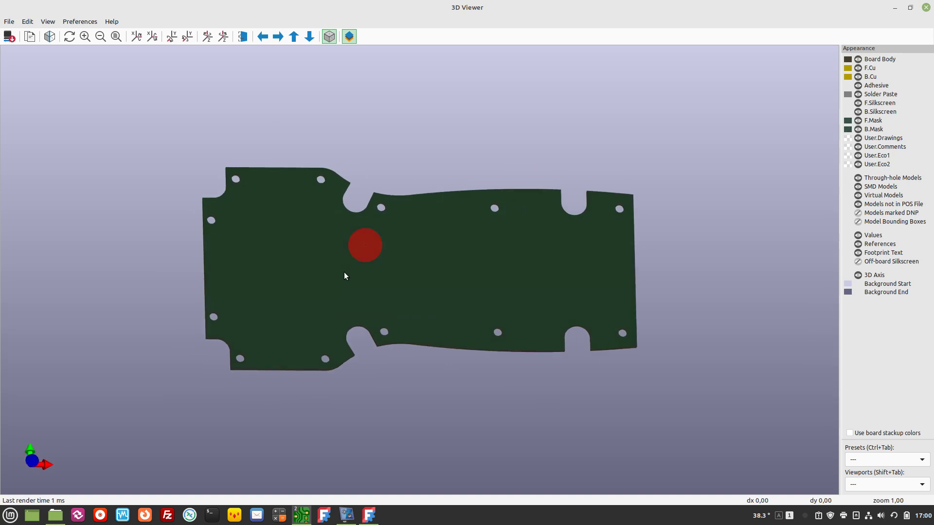
{"action": "left_click", "coordinate": [369, 515]}
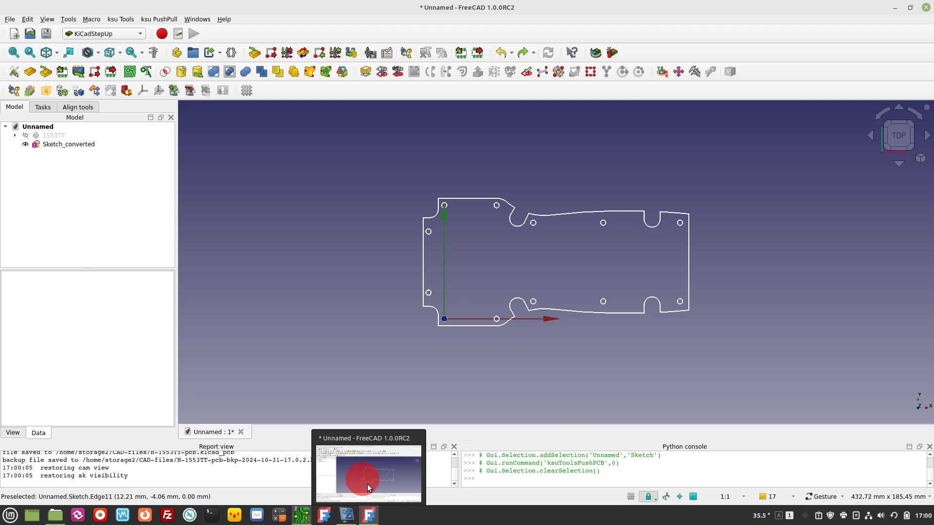
{"action": "left_click", "coordinate": [26, 135]}
{"action": "left_click", "coordinate": [317, 179]}
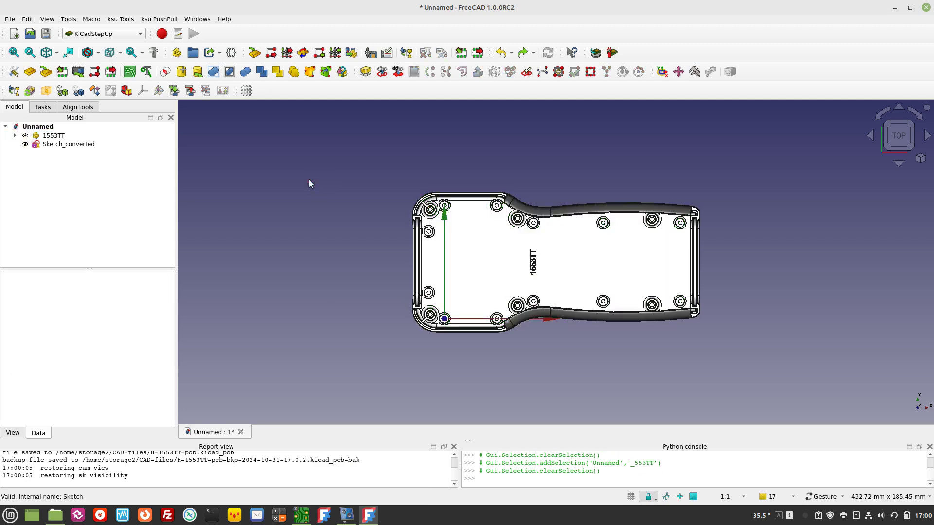